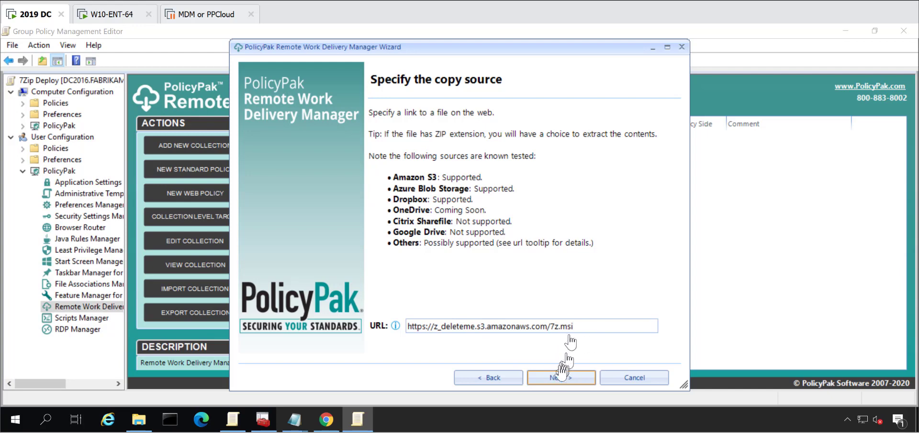
left_click(560, 379)
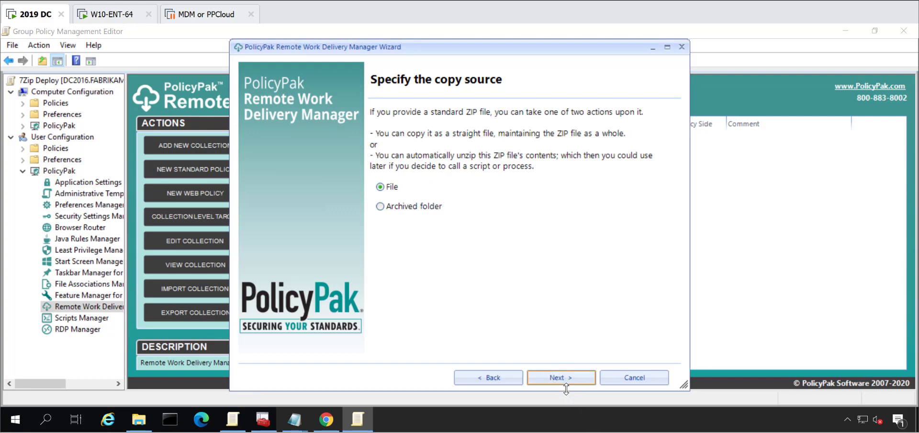
left_click(491, 377)
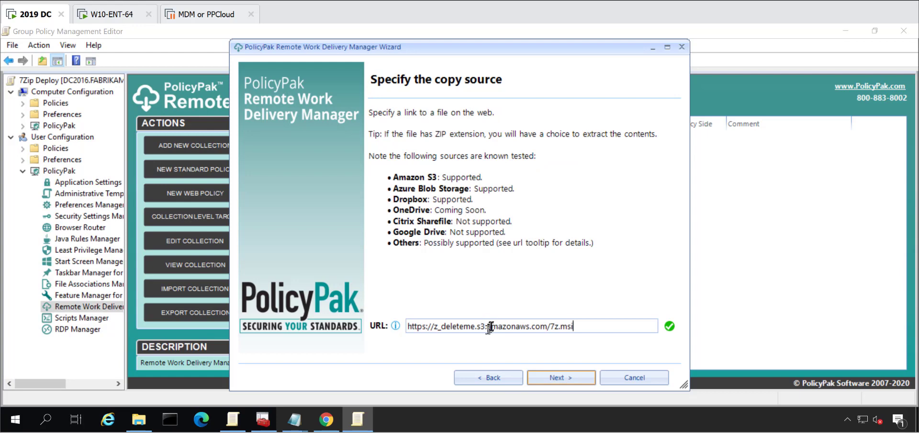
left_click_drag(490, 327, 631, 327)
left_click(581, 326)
left_click(556, 378)
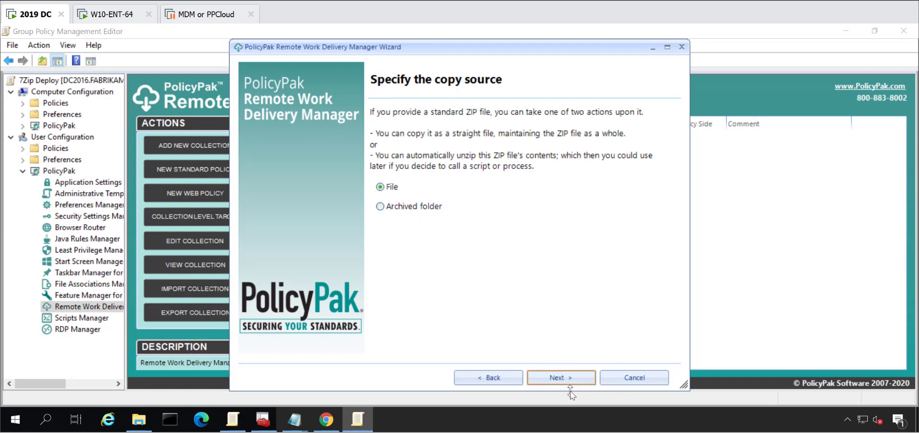
left_click(569, 378)
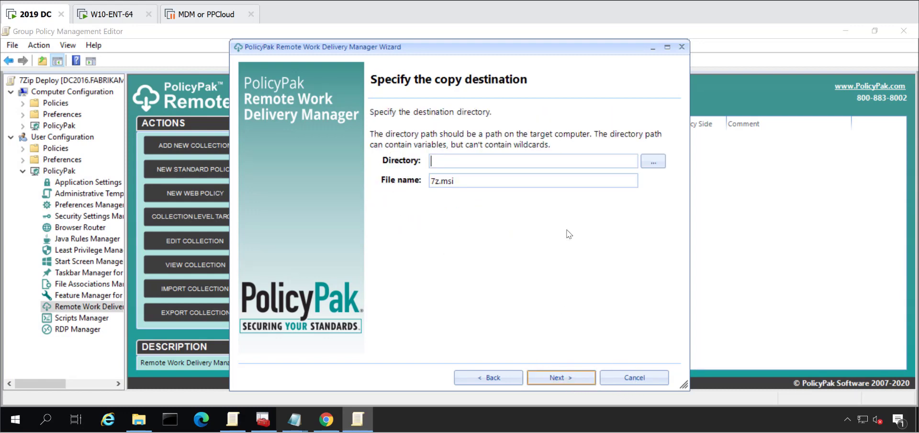
Set the destination directory to c:\temp\, with source accessed as Computer and destination as User, and process the policy Always.
type("c:\tem")
key("Return")
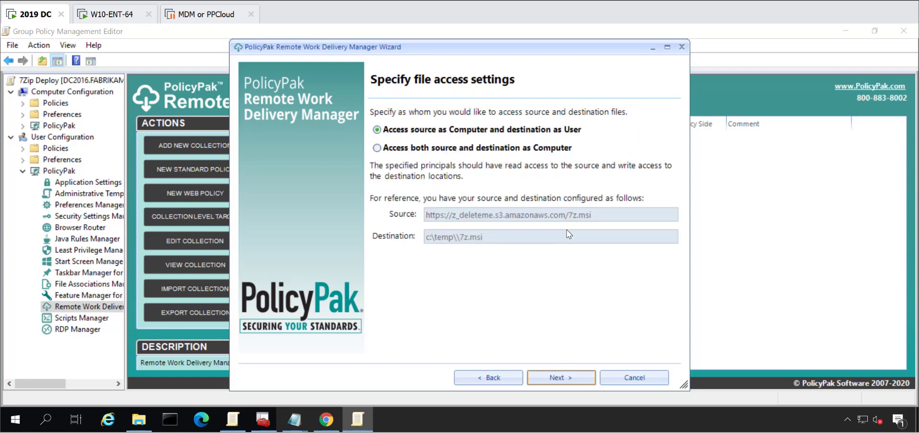
left_click(574, 378)
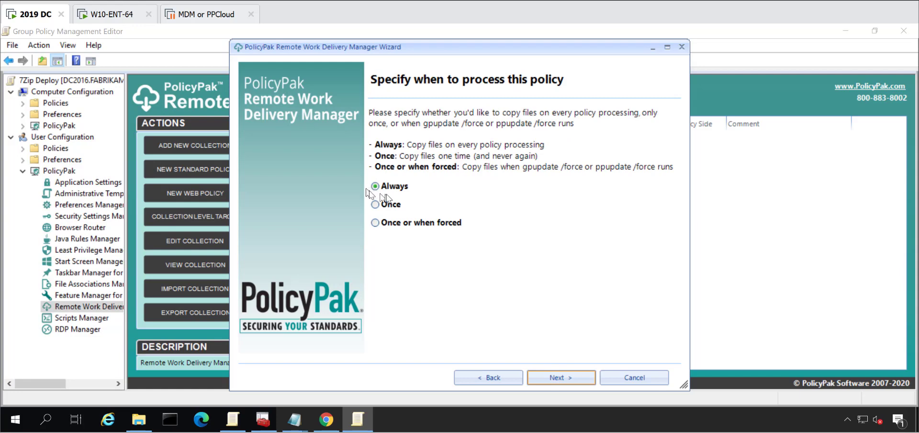
left_click(567, 381)
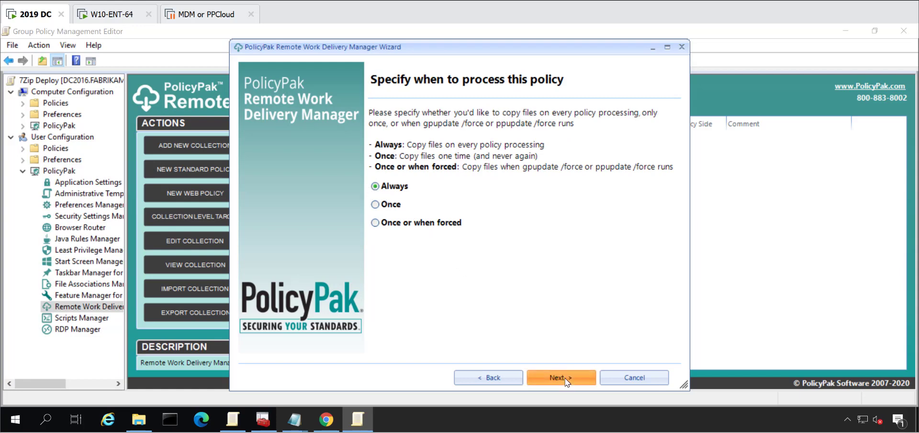
Set the post-copy action to run the process "msiexec.exe /i %DestinationDir%\7z.msi /qn", copied from RWDM-examples.txt.
left_click(293, 146)
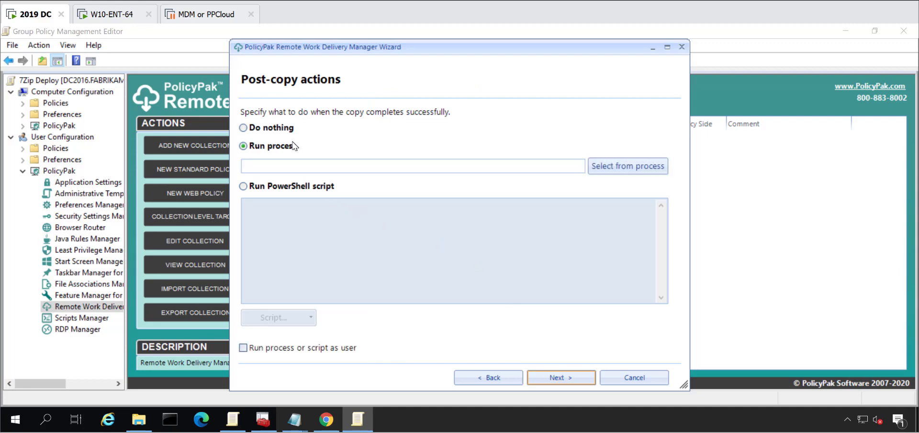
mouse_move(287, 420)
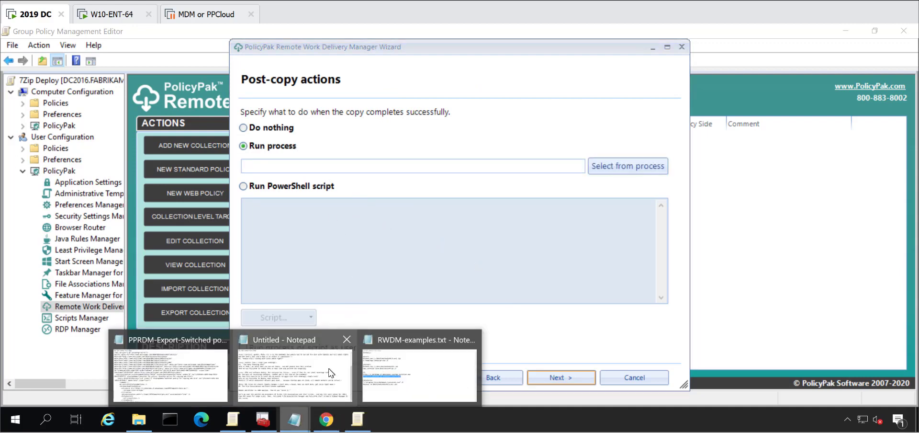
left_click(429, 378)
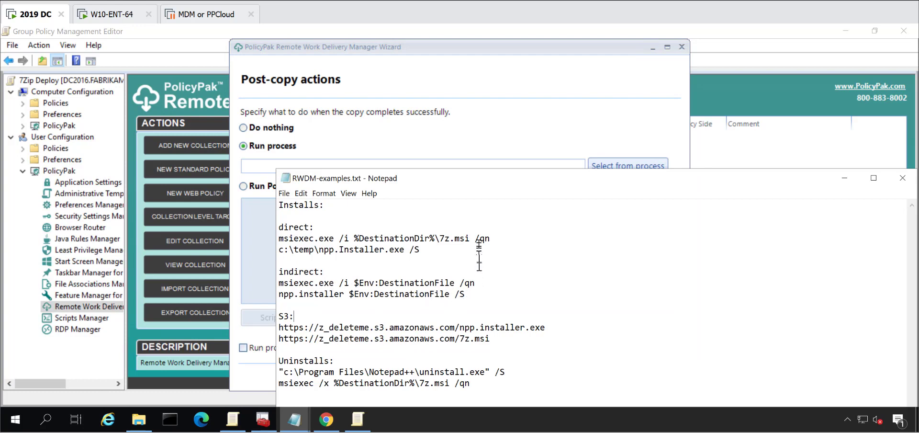
left_click_drag(503, 238, 275, 240)
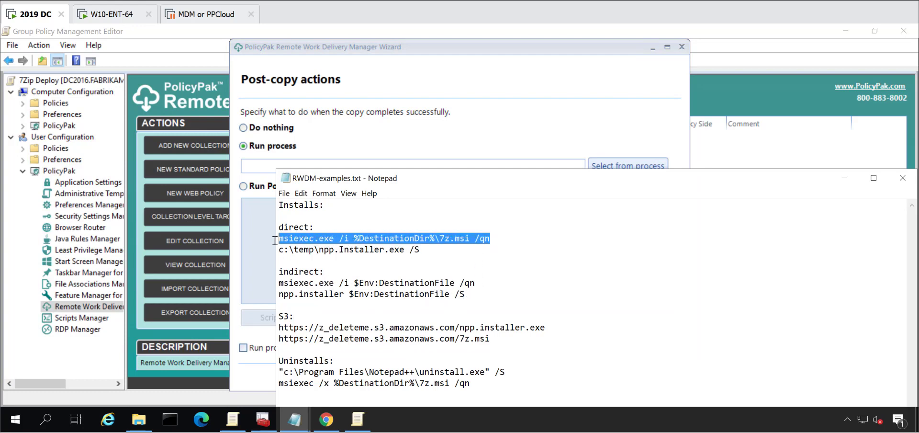
key("ctrl+c")
left_click(530, 119)
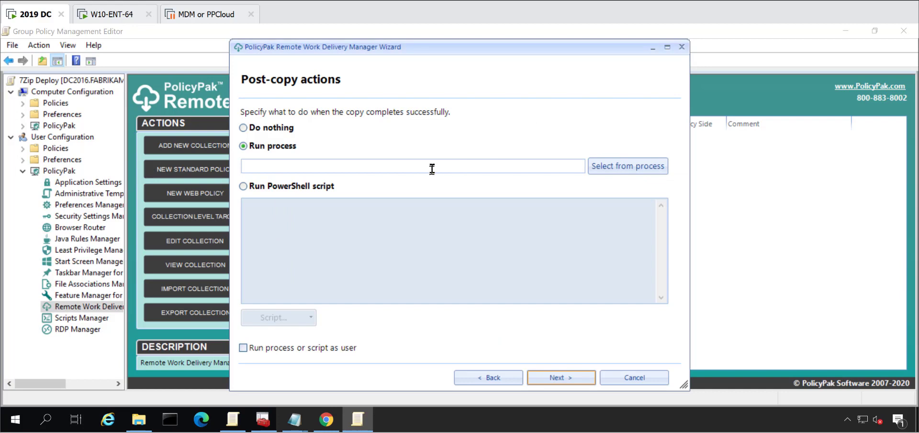
left_click(433, 164)
key("ctrl+v")
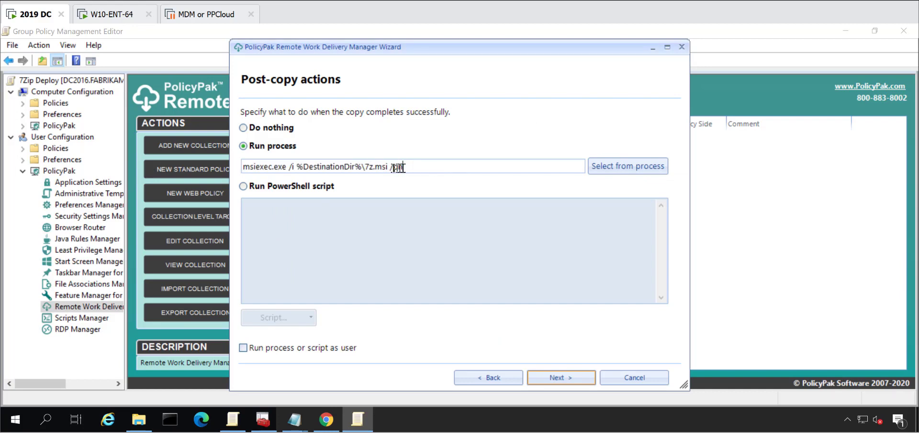
left_click(567, 380)
Set the revert action to run the process "msiexec /x %DestinationDir%\7z.msi /qn", copied from RWDM-examples.txt.
key("alt+Tab")
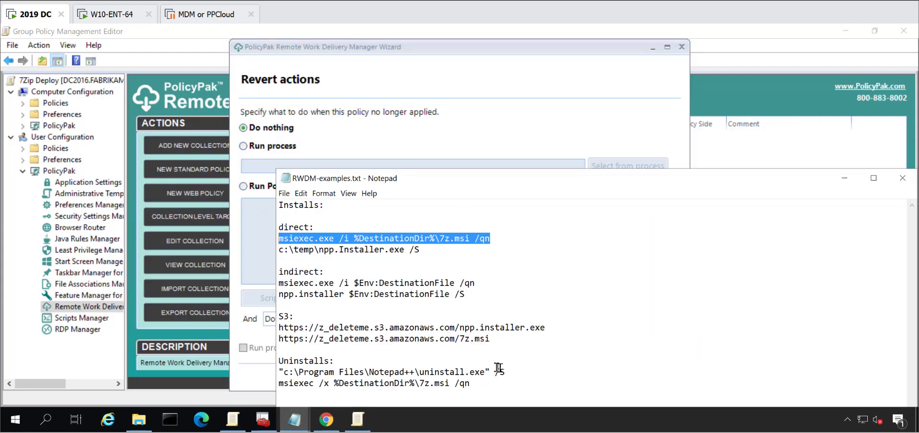
left_click(484, 383)
left_click_drag(484, 383, 274, 383)
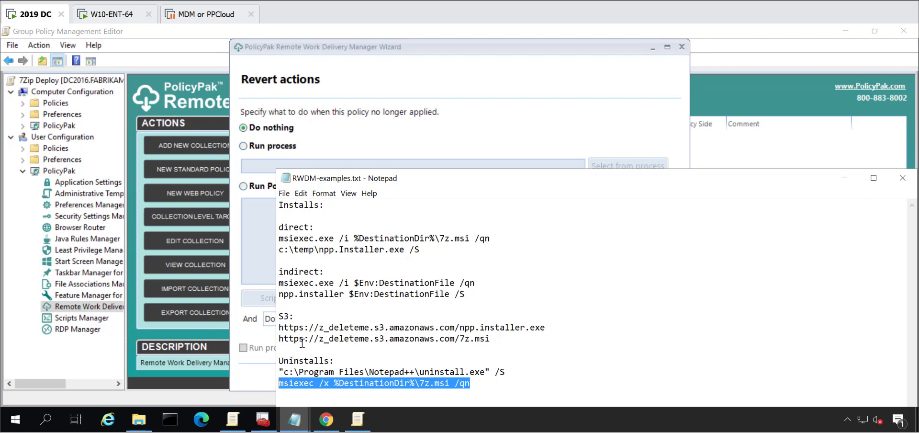
left_click(432, 111)
left_click(254, 146)
left_click(269, 164)
key("ctrl+v")
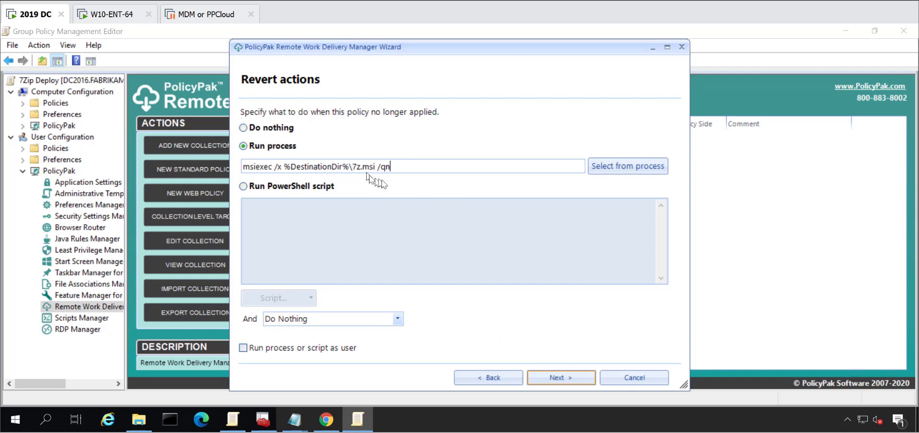
left_click(556, 378)
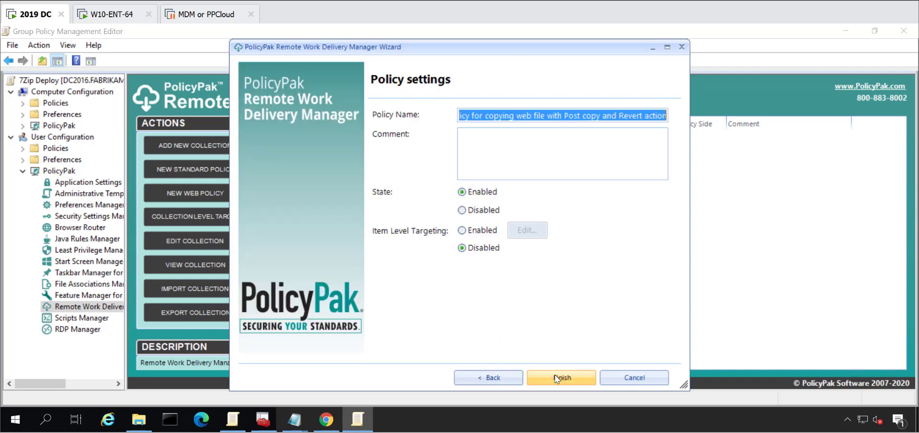
Name the policy "Deploy and keep 7zip updated" and finish creating it.
left_click(557, 376)
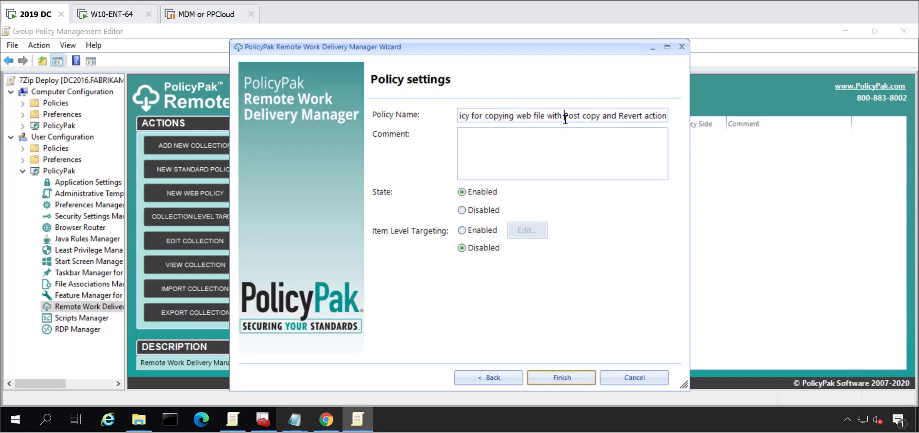
triple_click(566, 118)
type("Deploy and keep 7zi")
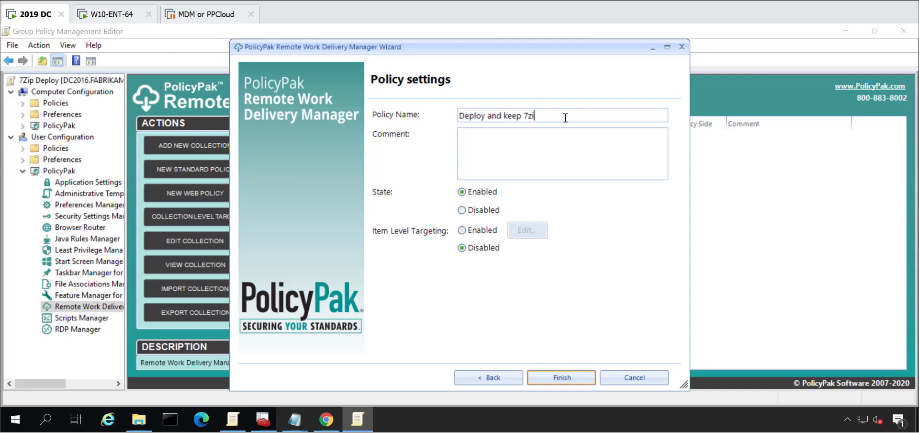
type("p updated")
key("Return")
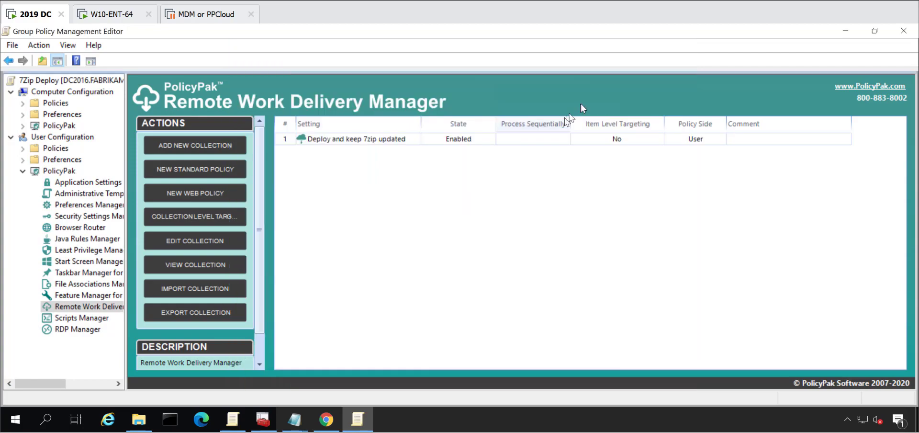
Switch to the W10-ENT-64 machine and check its list of installed applications for 7-Zip.
left_click(113, 14)
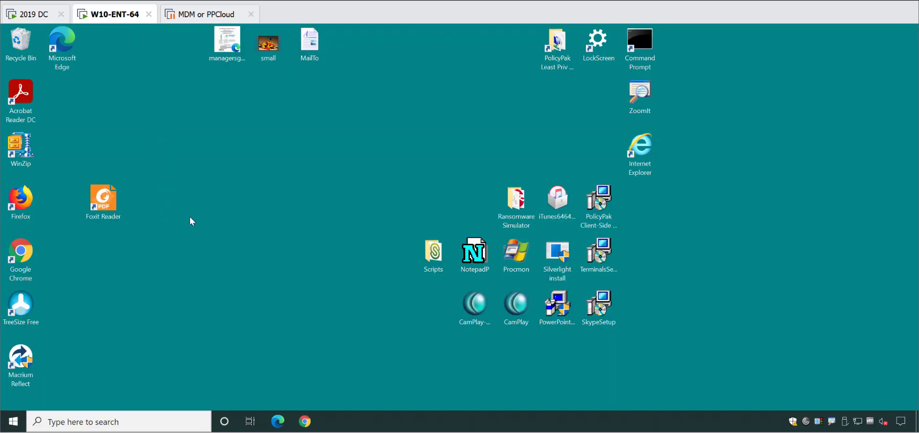
key("super")
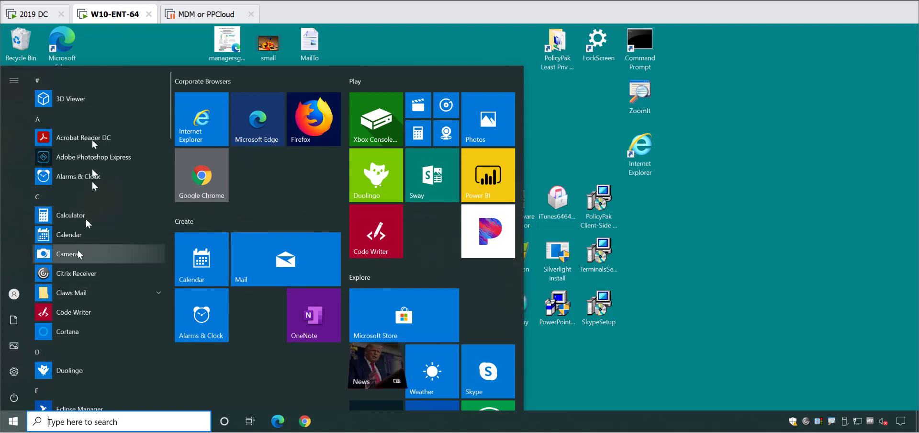
key("Escape")
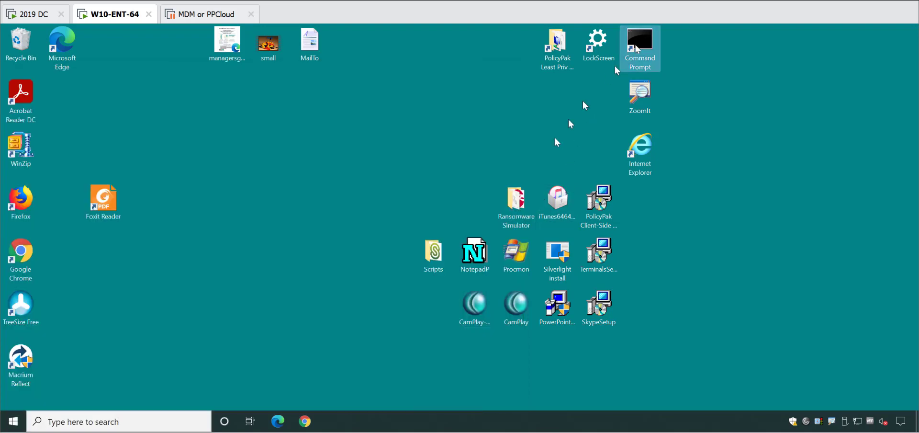
Run gpupdate in a Command Prompt on the Windows 10 machine and move the console window aside.
key("Return")
type("gpupdate")
key("Return")
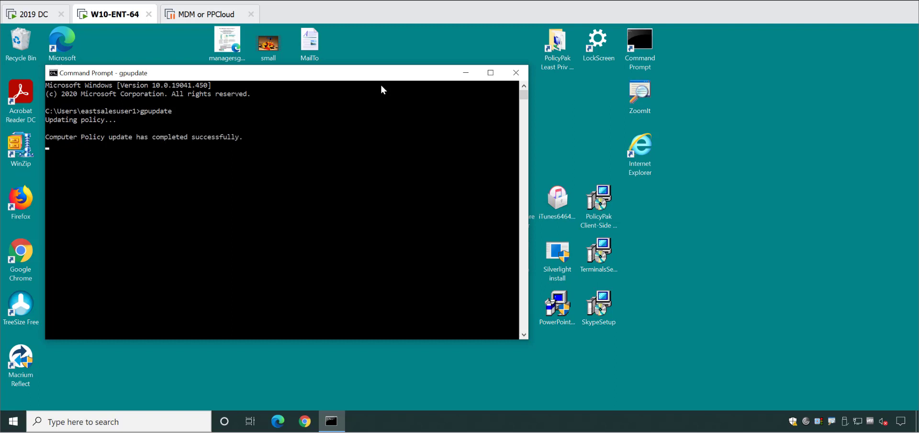
left_click_drag(380, 76, 695, 121)
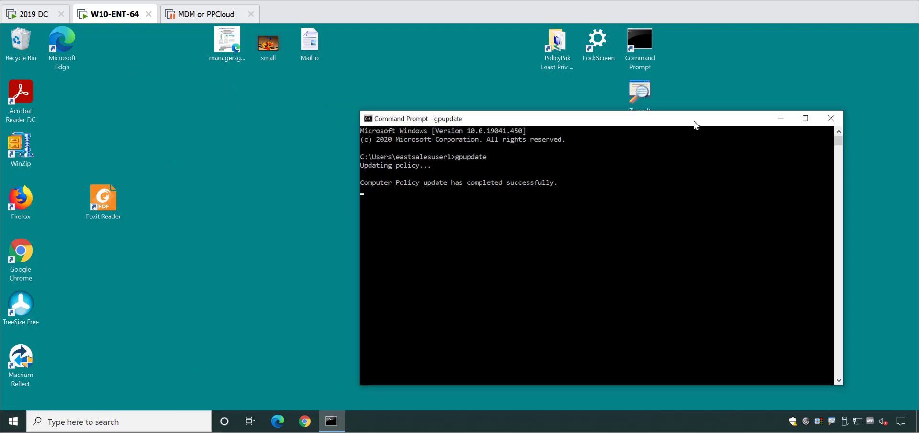
left_click(176, 297)
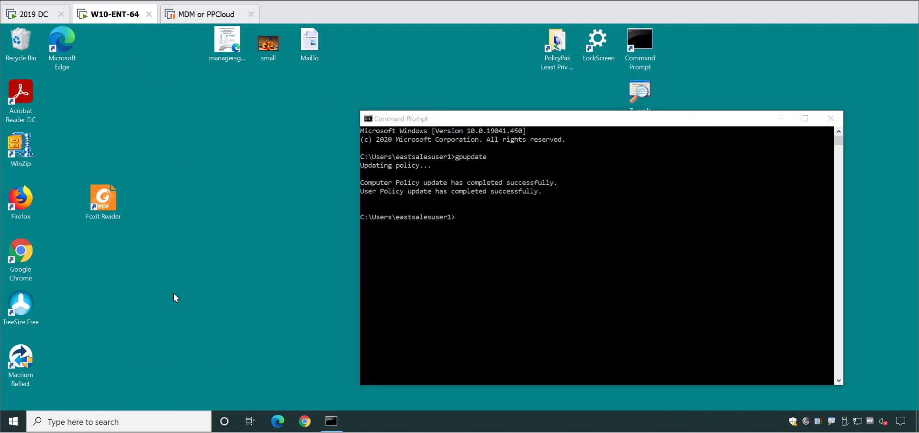
Launch 7-Zip File Manager, check the installed version in its About information, and close the program.
left_click(13, 421)
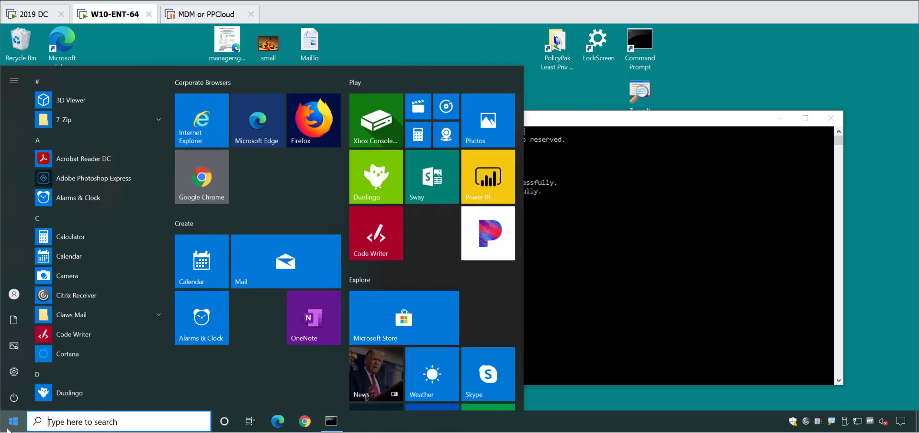
left_click(91, 122)
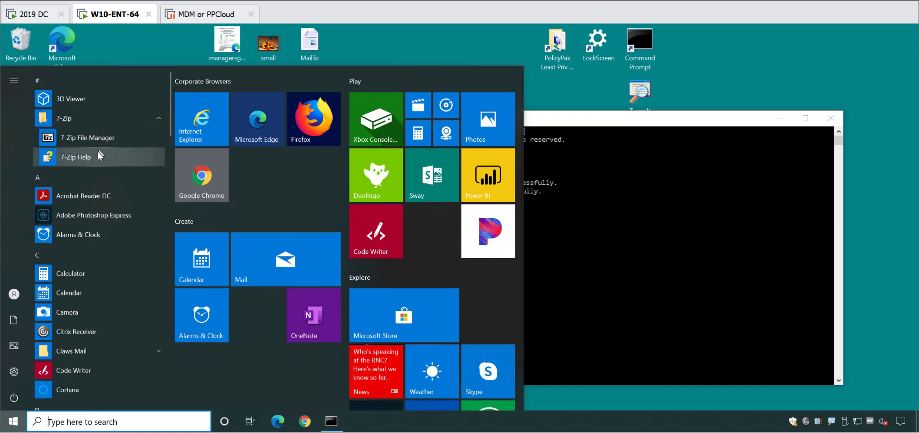
left_click(101, 136)
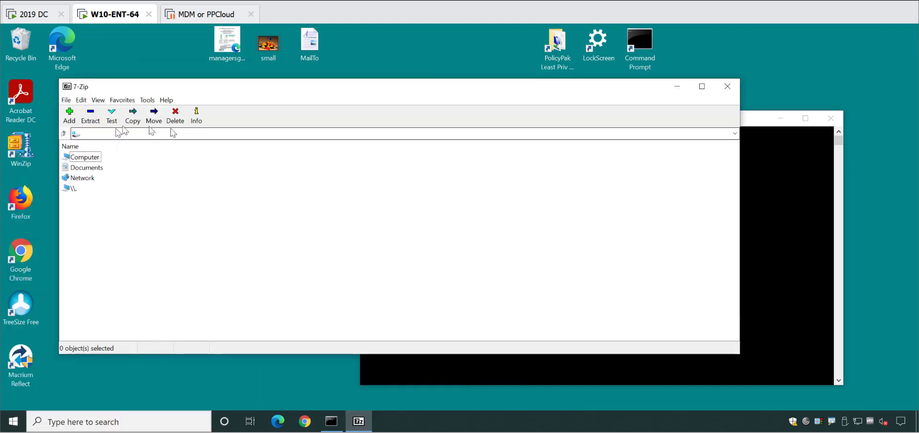
left_click(166, 100)
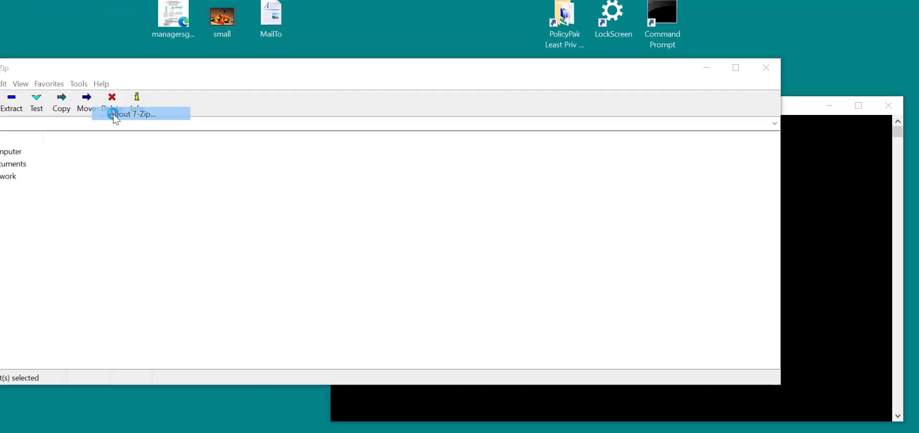
left_click(185, 126)
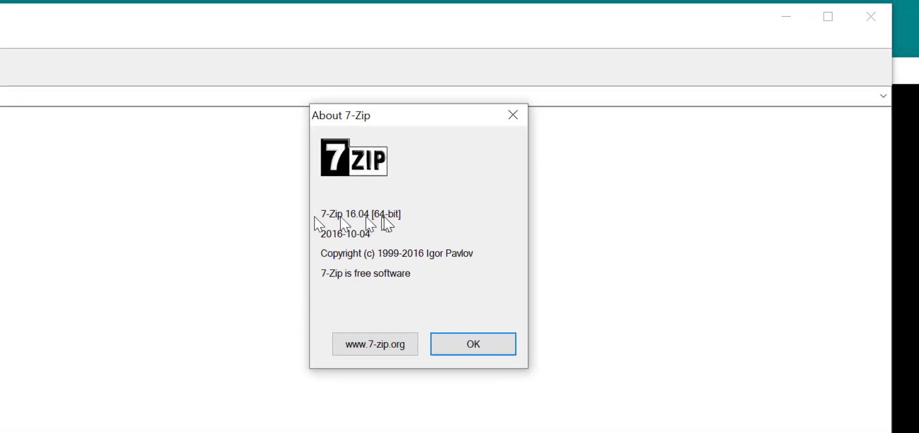
left_click(513, 115)
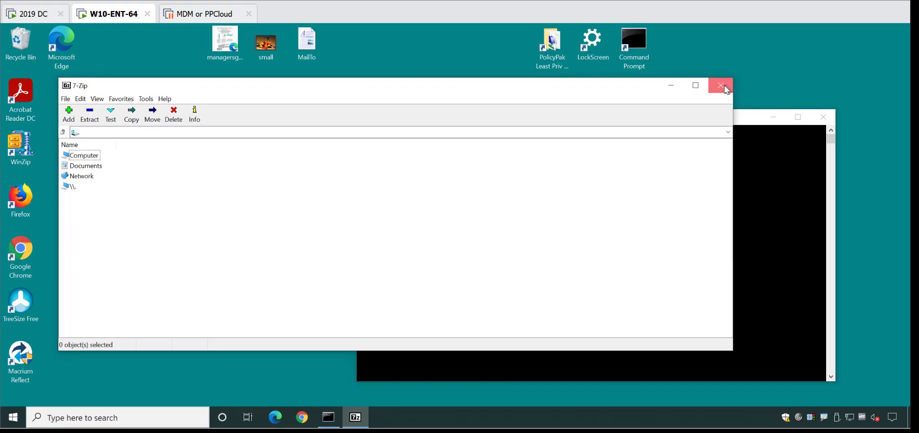
left_click(871, 16)
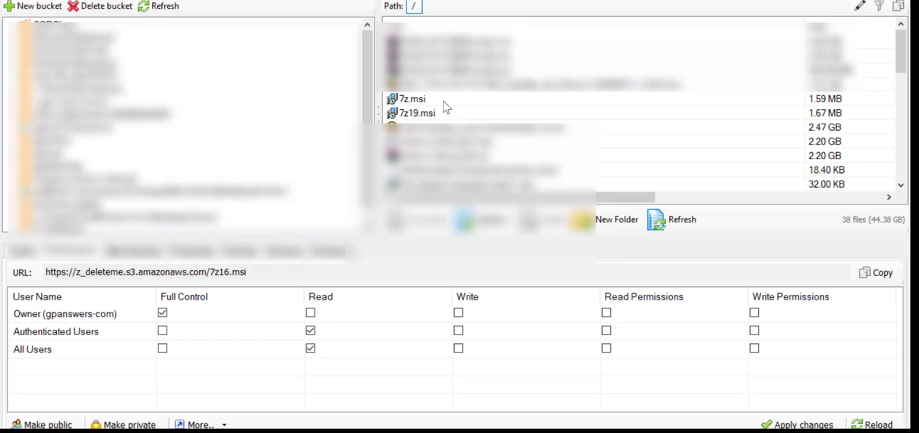
Rename the 7z.msi file in the Amazon S3 bucket to 7z16.msi.
left_click(444, 101)
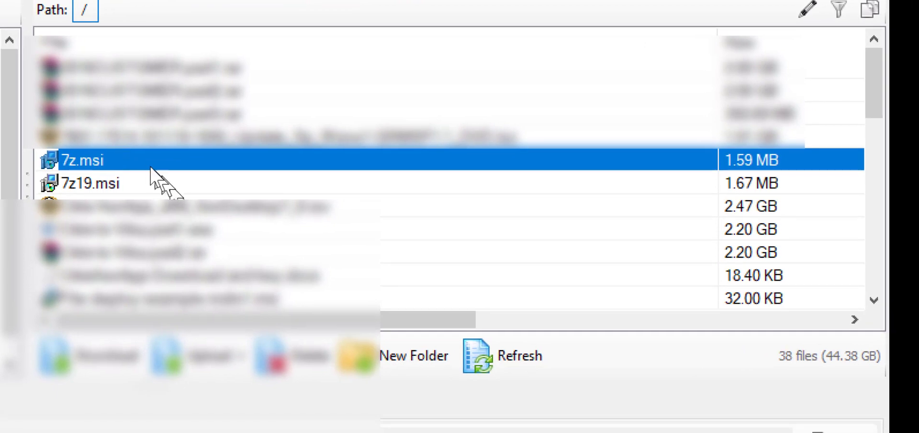
right_click(134, 167)
left_click(197, 308)
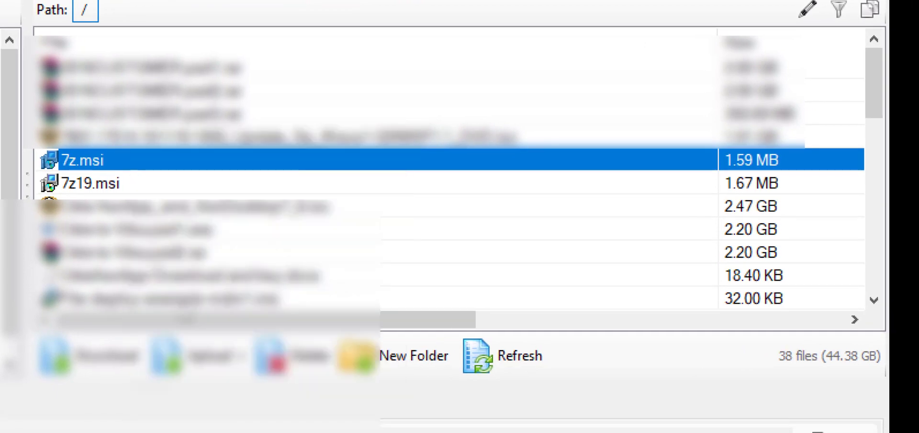
key("Right")
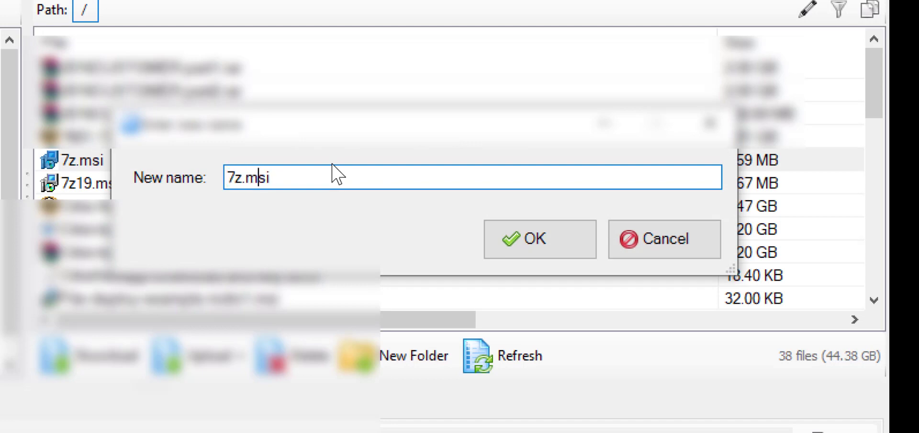
key("Left")
key("Left")
key("Left")
key("Left")
type("16")
key("Return")
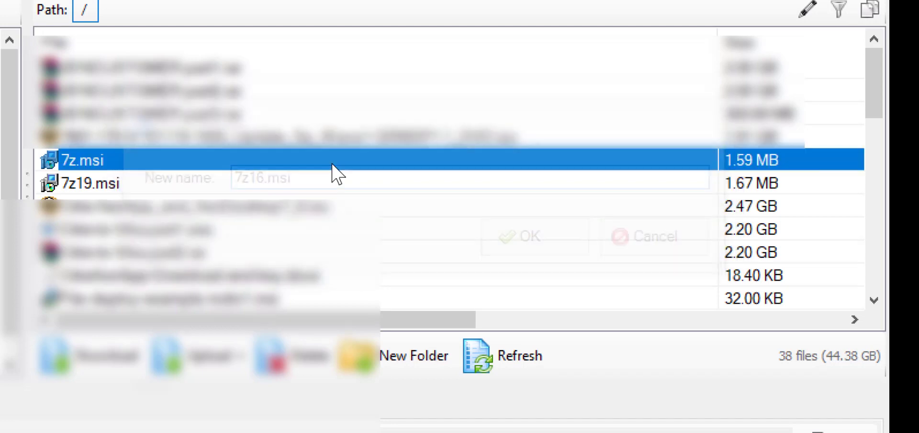
Rename the 7z19.msi file in the S3 bucket to 7z.msi so it takes over the deployed file name.
left_click(128, 188)
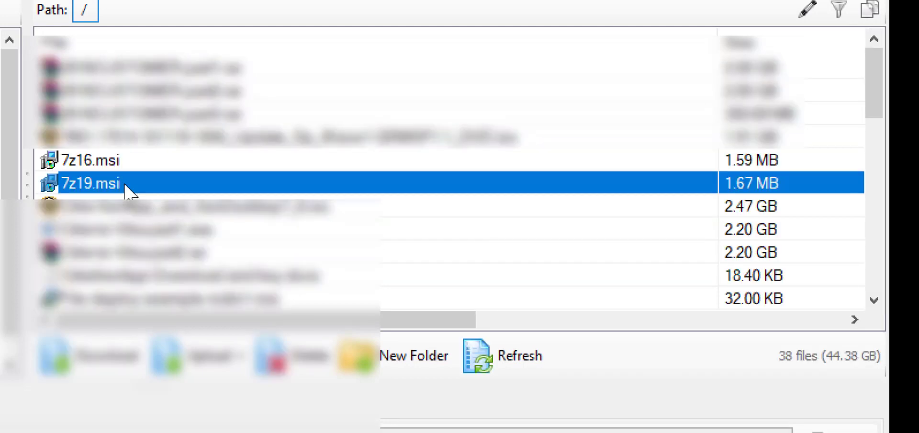
right_click(127, 187)
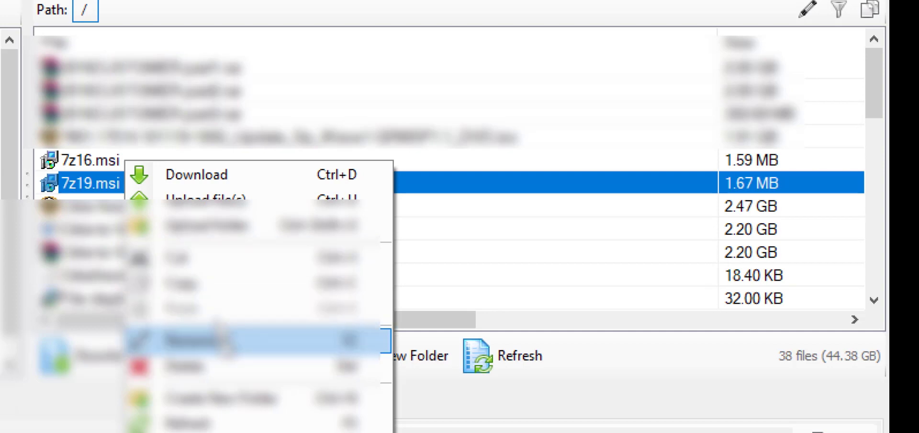
left_click(225, 339)
key("Right")
key("Left")
key("Left")
key("Left")
key("Left")
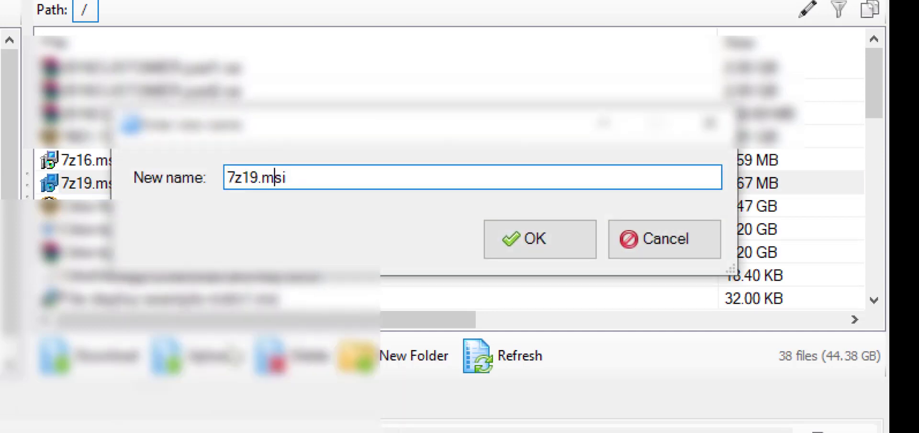
key("BackSpace")
key("BackSpace")
key("Return")
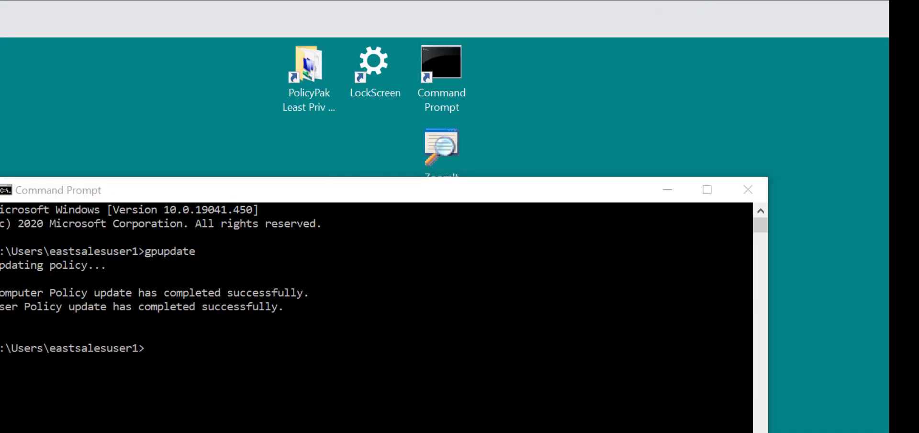
Run gpupdate again in the Command Prompt on the W10-ENT-64 machine.
type("gpupdate")
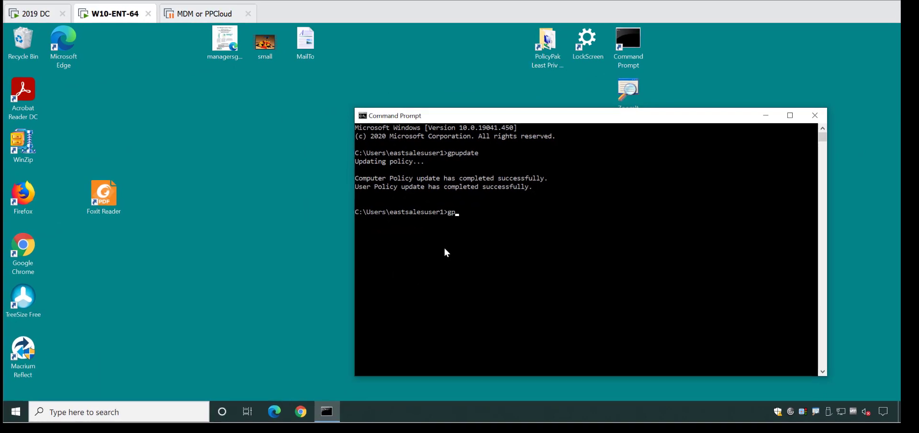
key("Return")
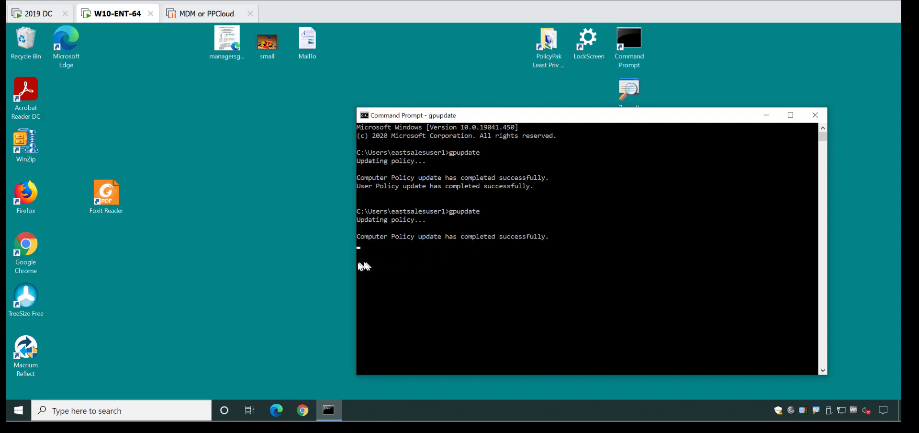
left_click(493, 280)
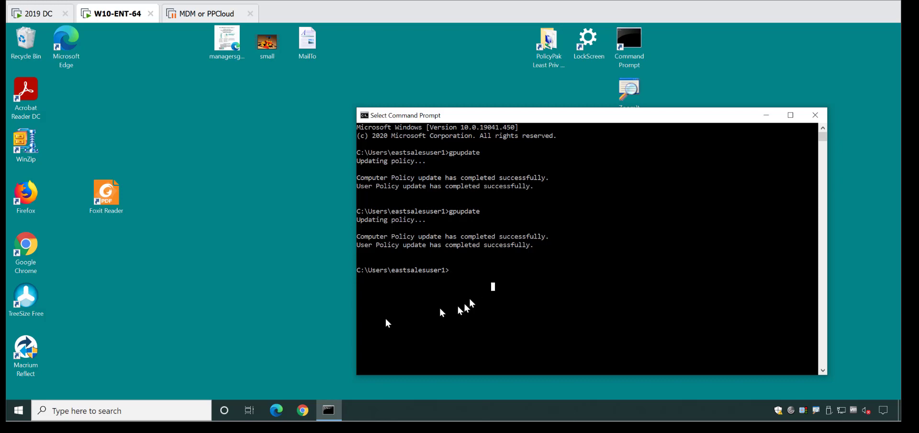
Change to the C:\temp directory in the Command Prompt and list its files.
type("cd \temp")
key("Return")
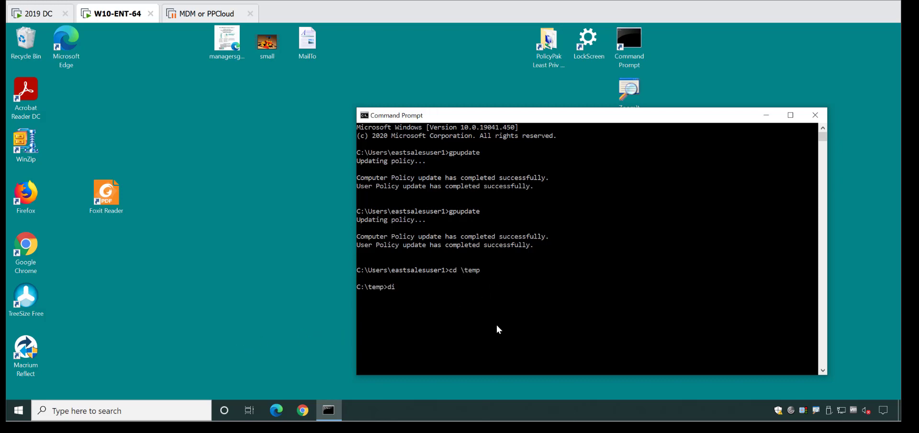
type("dir")
key("Return")
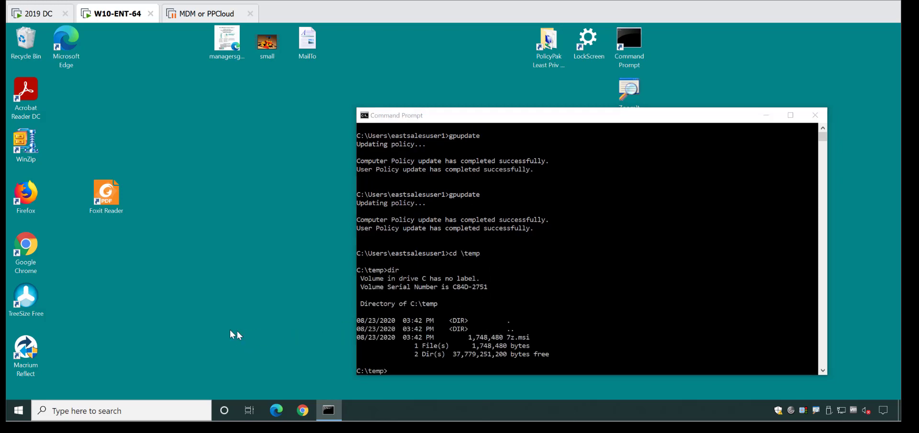
Launch 7-Zip File Manager, open its About information to check the installed version, and move that dialog aside.
left_click(18, 410)
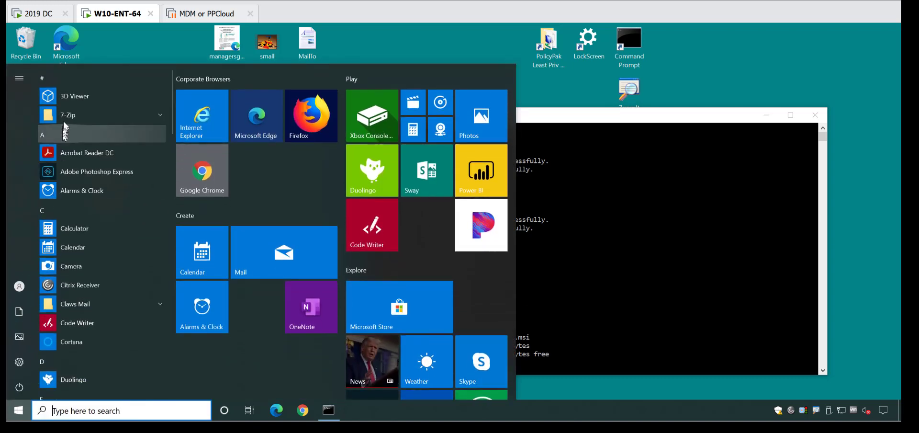
left_click(72, 118)
left_click(98, 137)
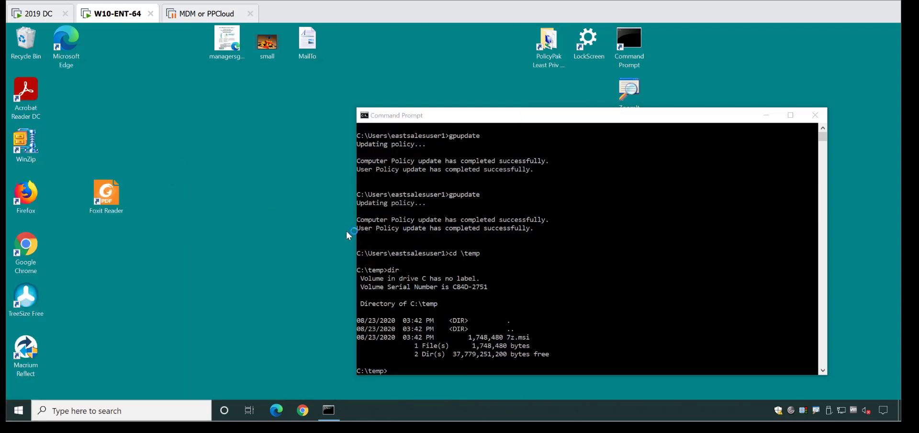
left_click(167, 97)
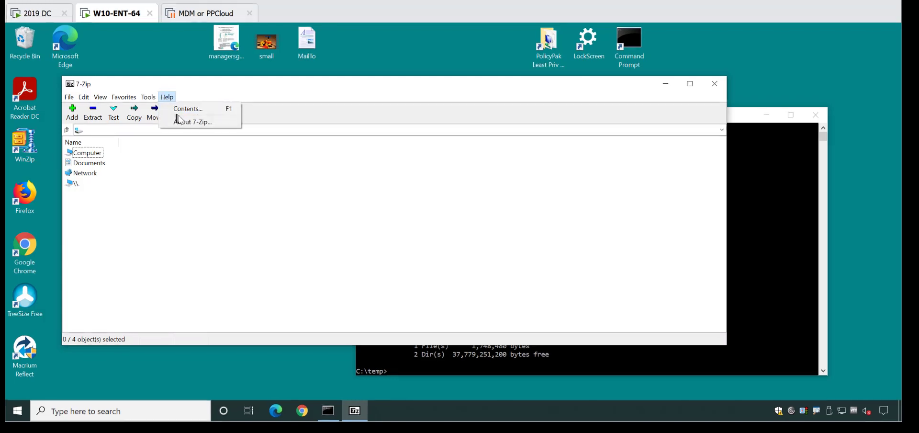
left_click(185, 119)
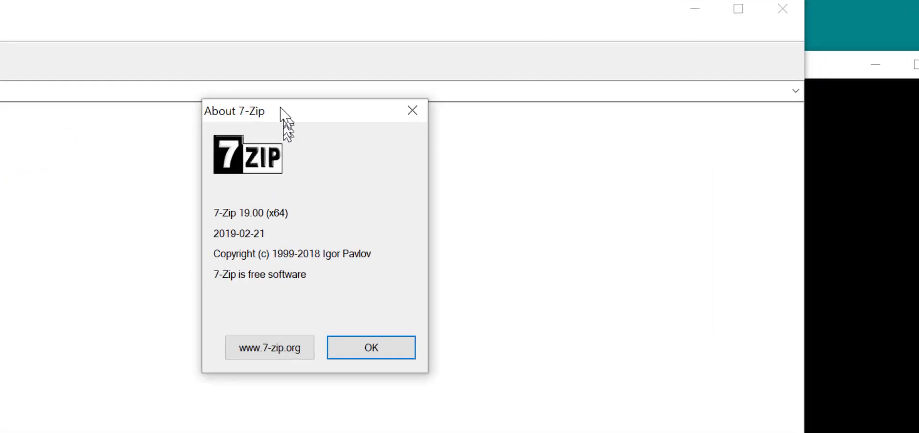
left_click_drag(282, 117, 201, 9)
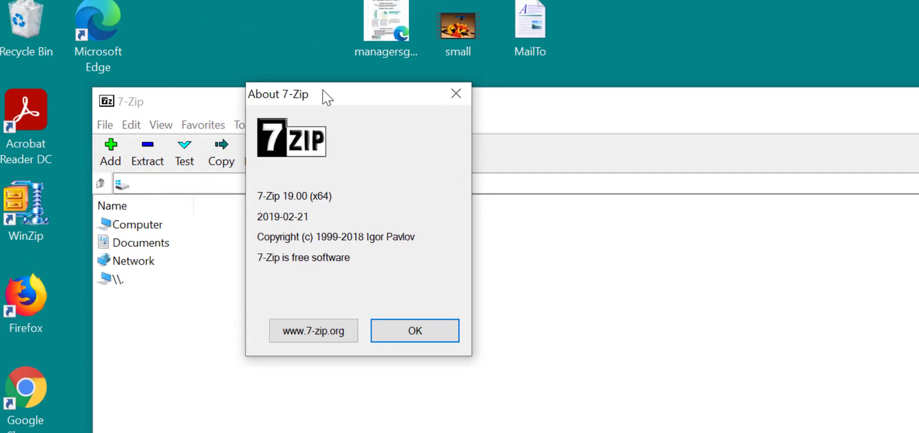